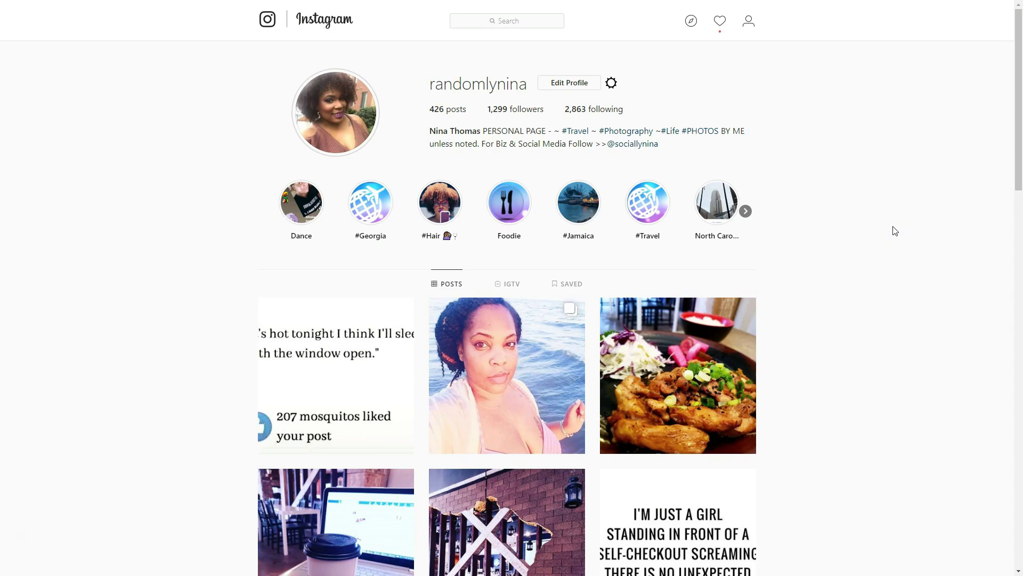
# Open the profile's IGTV section, copy its page address, and restore full screen
pyautogui.press('F11')
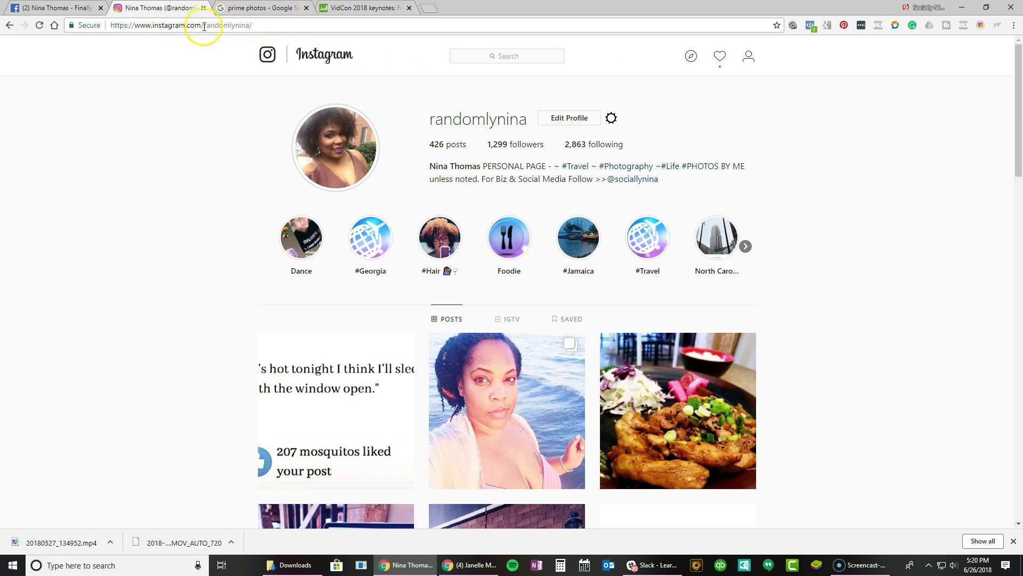
pyautogui.click(512, 320)
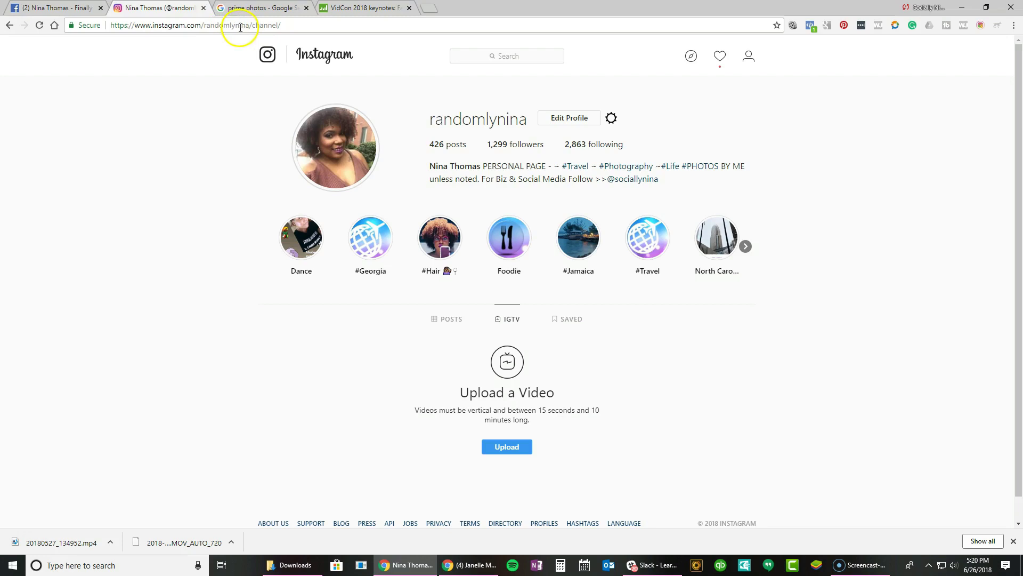
pyautogui.click(292, 21)
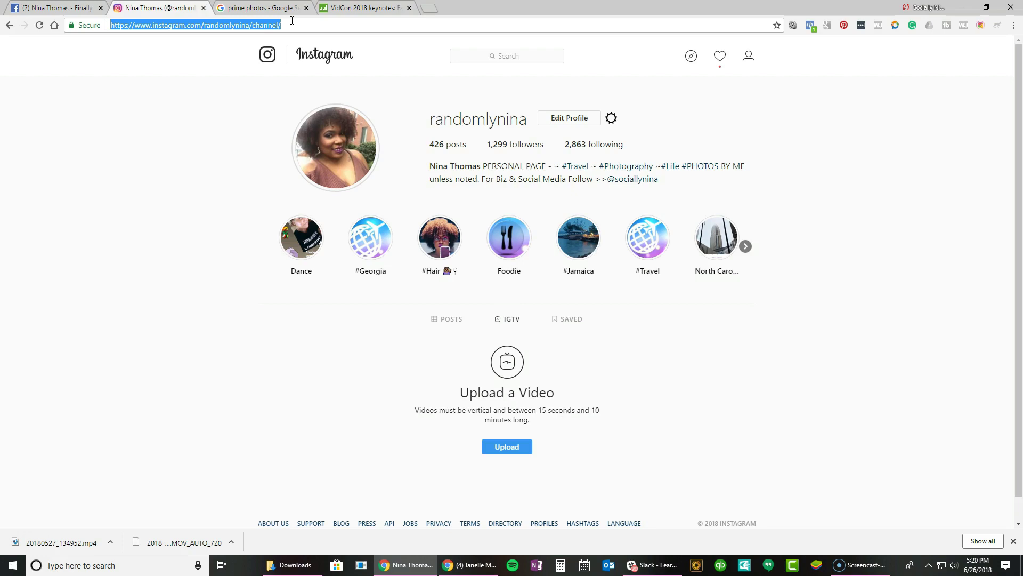
pyautogui.rightClick(293, 20)
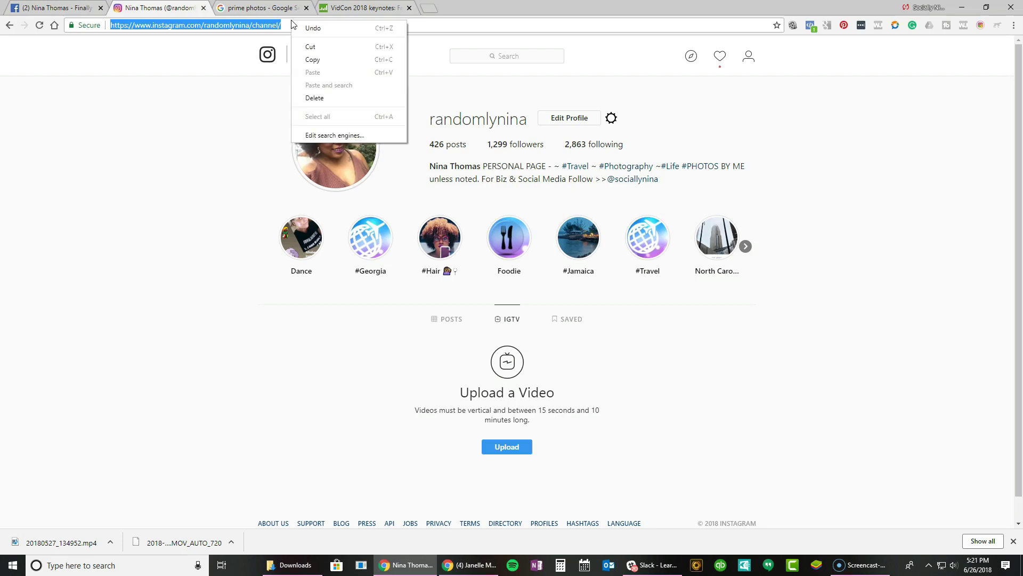
pyautogui.click(314, 60)
pyautogui.click(884, 165)
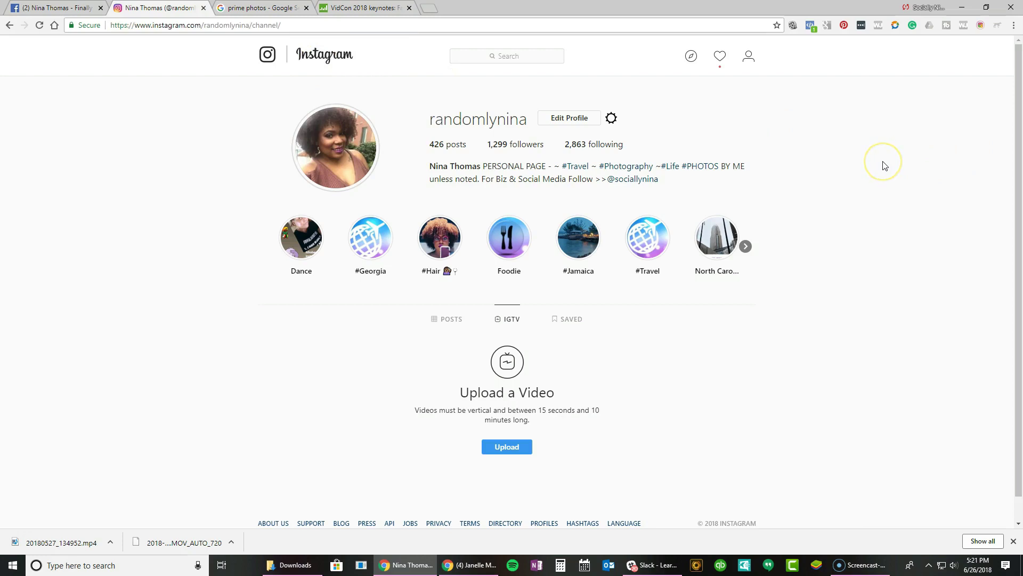
pyautogui.press('F11')
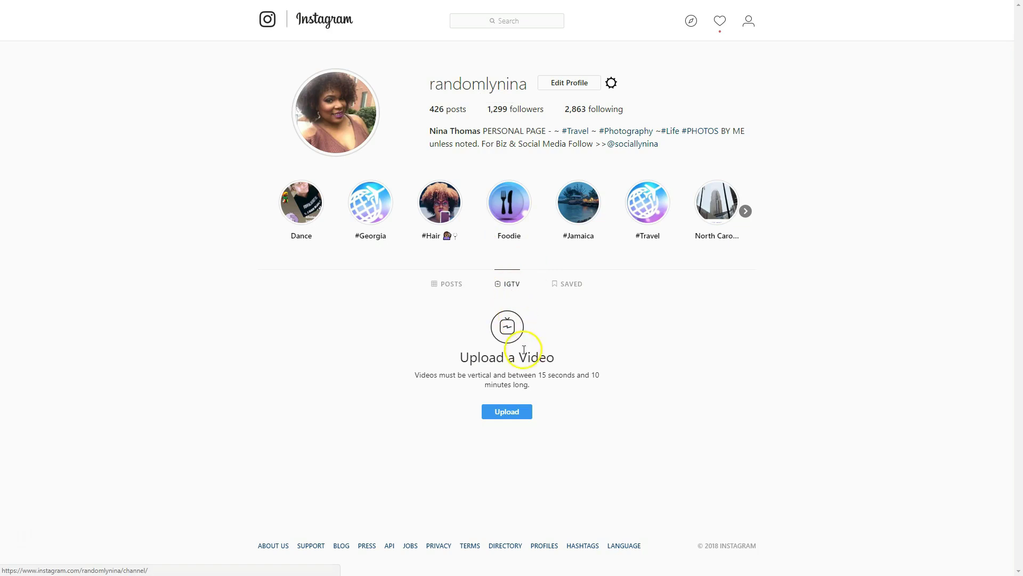
pyautogui.moveTo(405, 380); pyautogui.dragTo(611, 380)
pyautogui.click(557, 374)
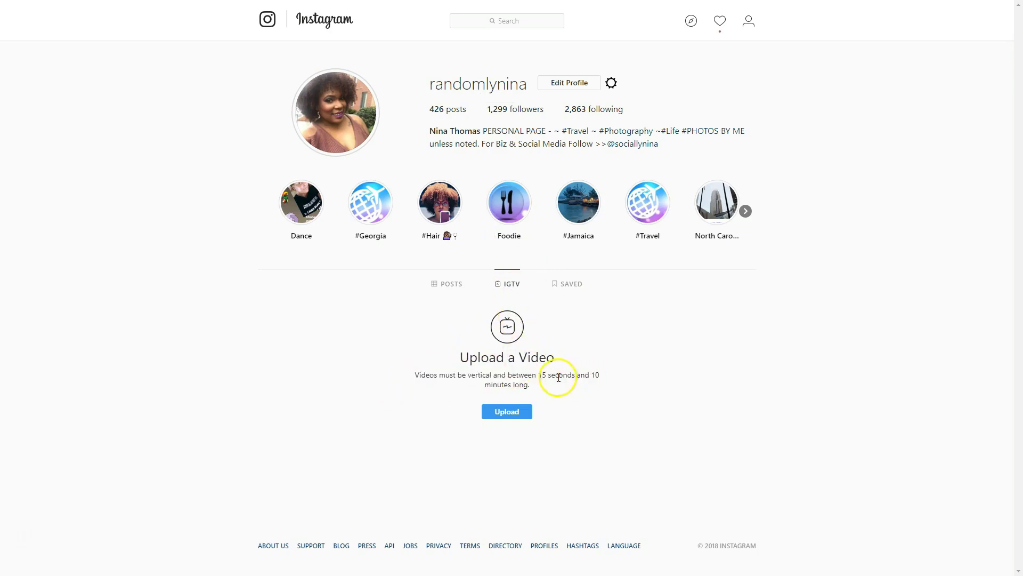
pyautogui.moveTo(540, 377); pyautogui.dragTo(542, 384)
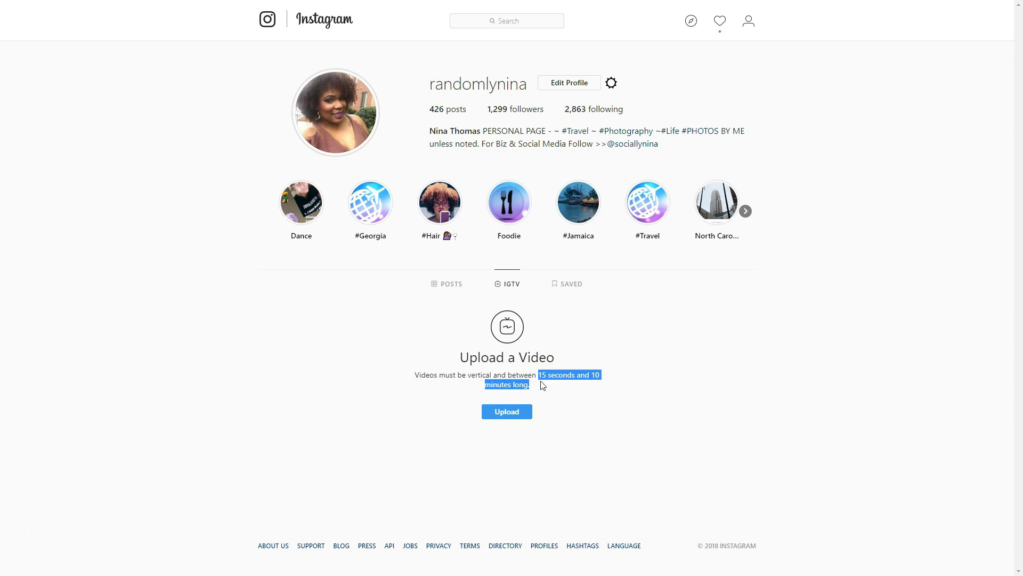
pyautogui.click(542, 383)
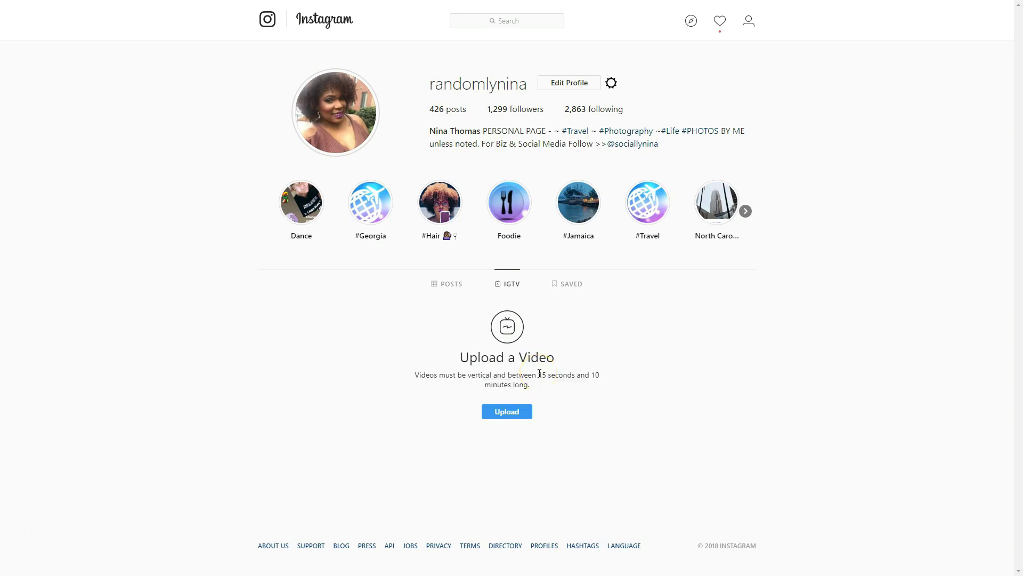
pyautogui.click(520, 393)
pyautogui.click(511, 413)
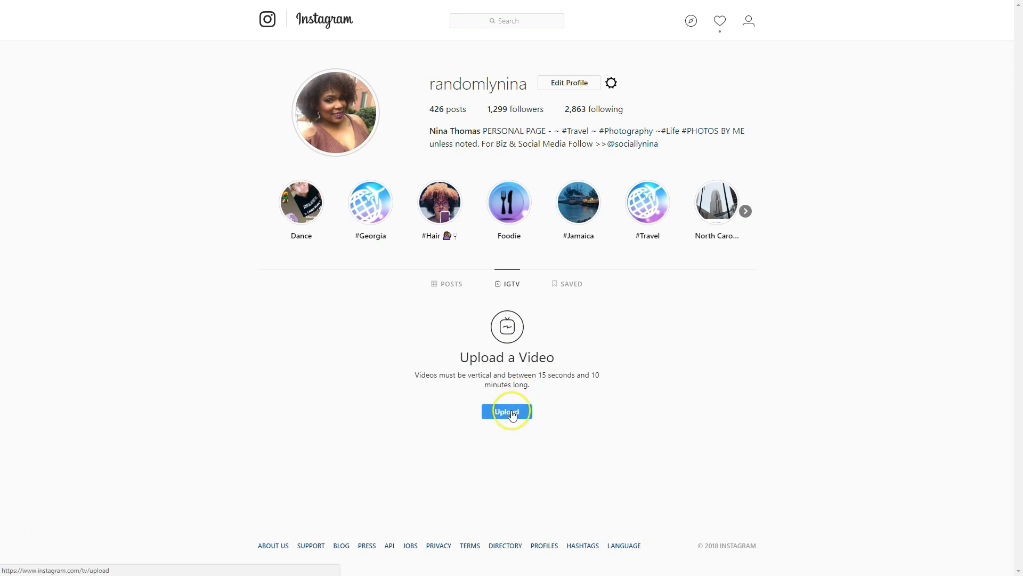
# Drag the pool MP4 file onto the New IGTV Video drop area to start the upload
pyautogui.click(508, 414)
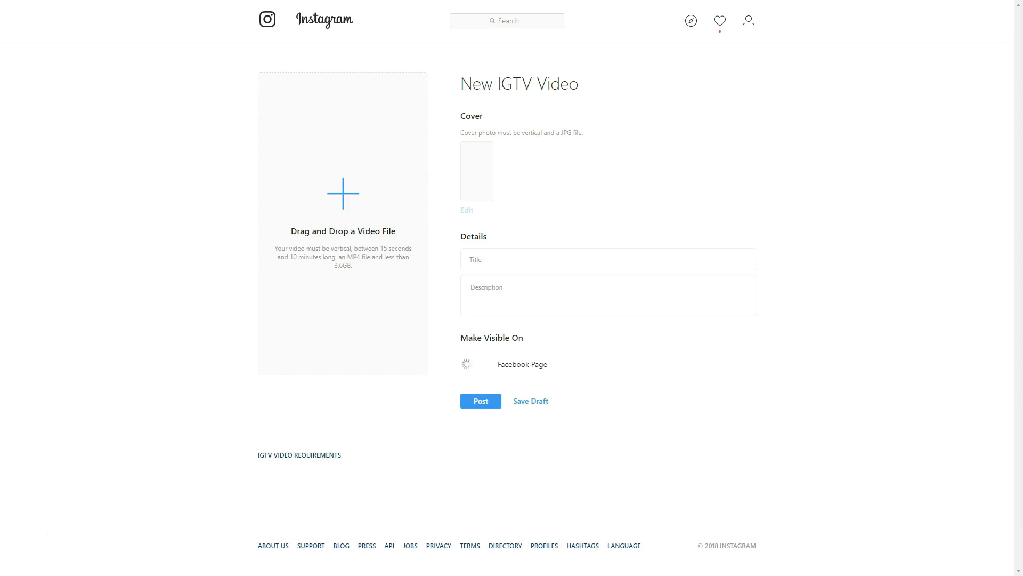
pyautogui.moveTo(1022, 250); pyautogui.dragTo(344, 202)
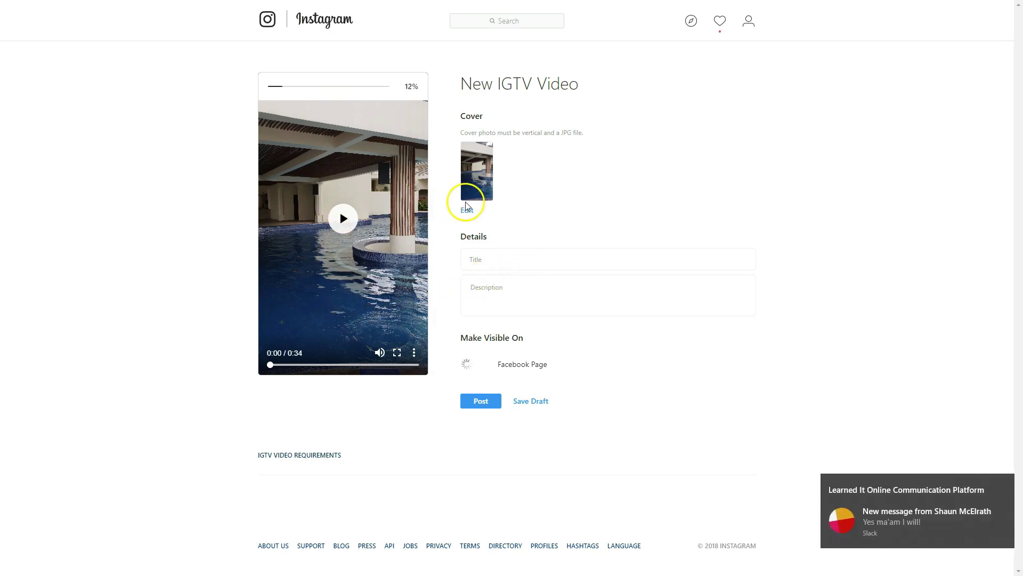
# Dismiss the Slack notification while the 0:34 clip finishes uploading to 100%
pyautogui.click(1000, 482)
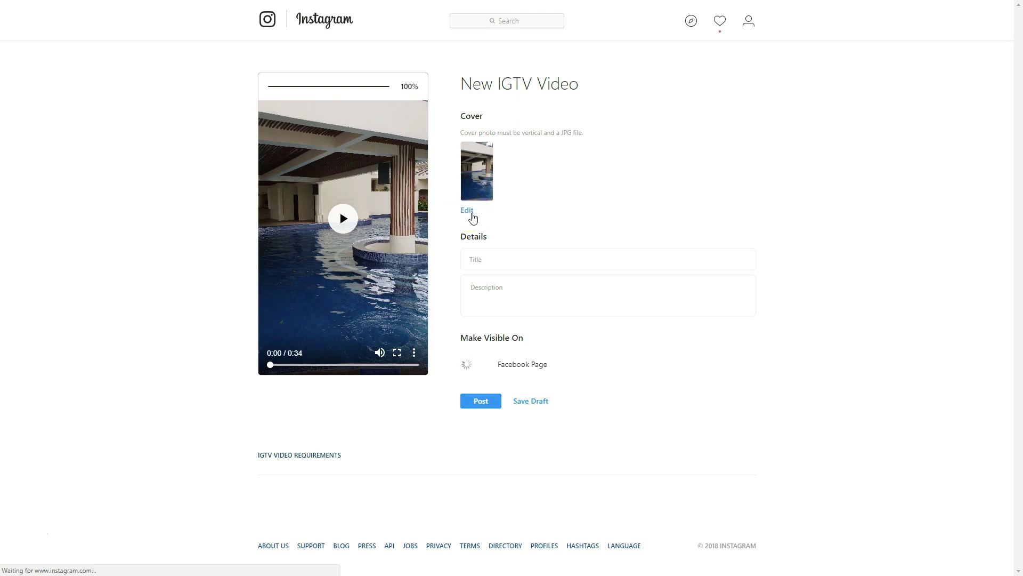
# Enter 'My Super Awesome Video Test for IGTV' as the video's title
pyautogui.click(495, 261)
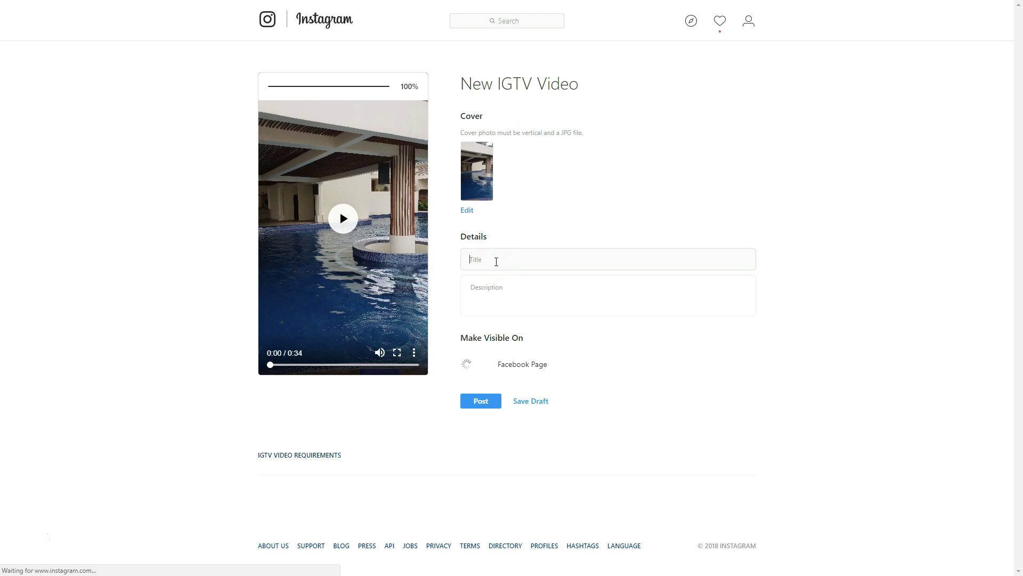
pyautogui.write('My Super Awesome')
pyautogui.click(22, 538)
pyautogui.write('Video Ts')
pyautogui.write('st for IGTV')
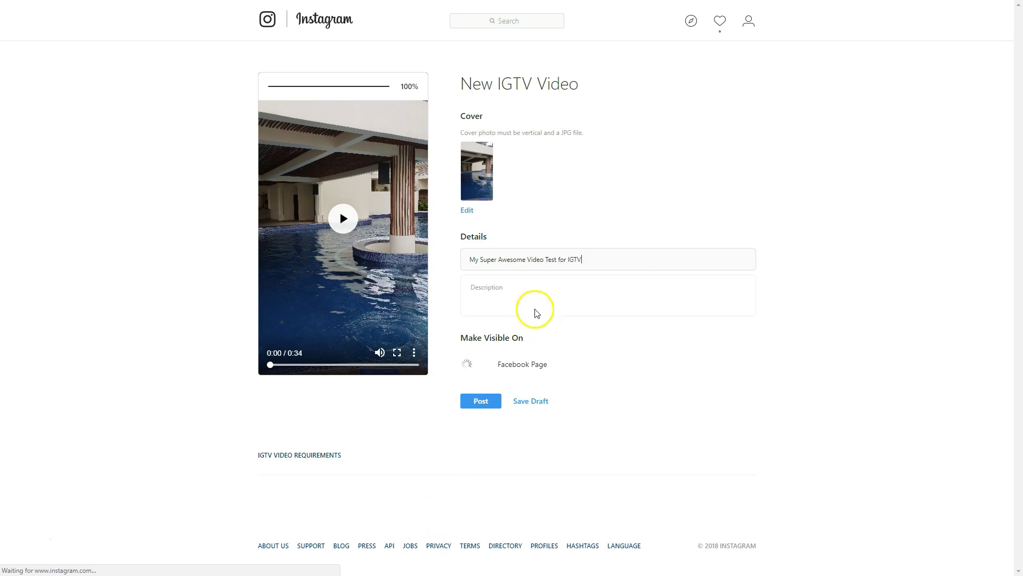
pyautogui.click(528, 289)
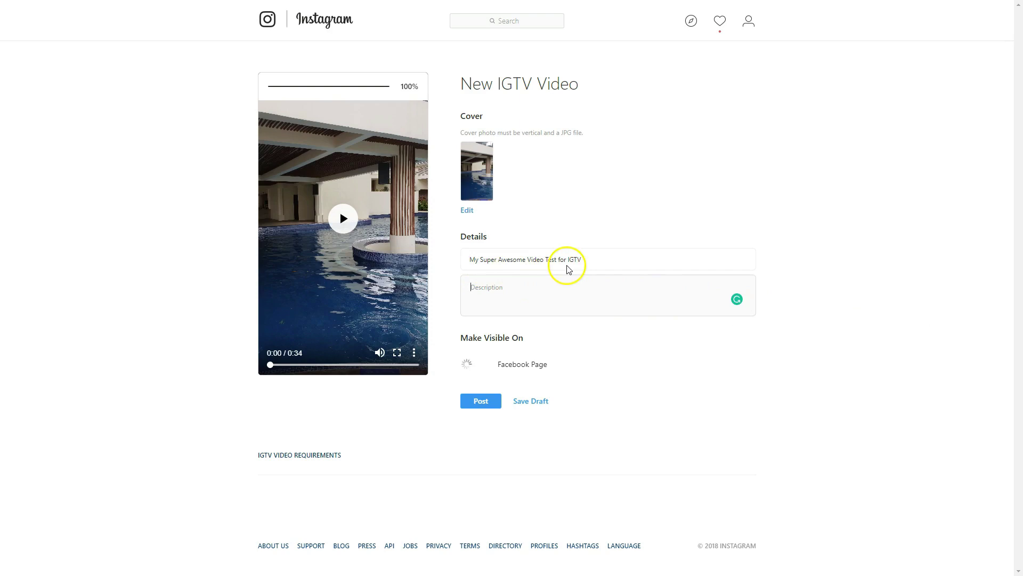
# Write the 'You can add links in your description...' text with the randomlynina and sociallynina profile links on separate lines
pyautogui.click(549, 297)
pyautogui.write('You can add links in your d')
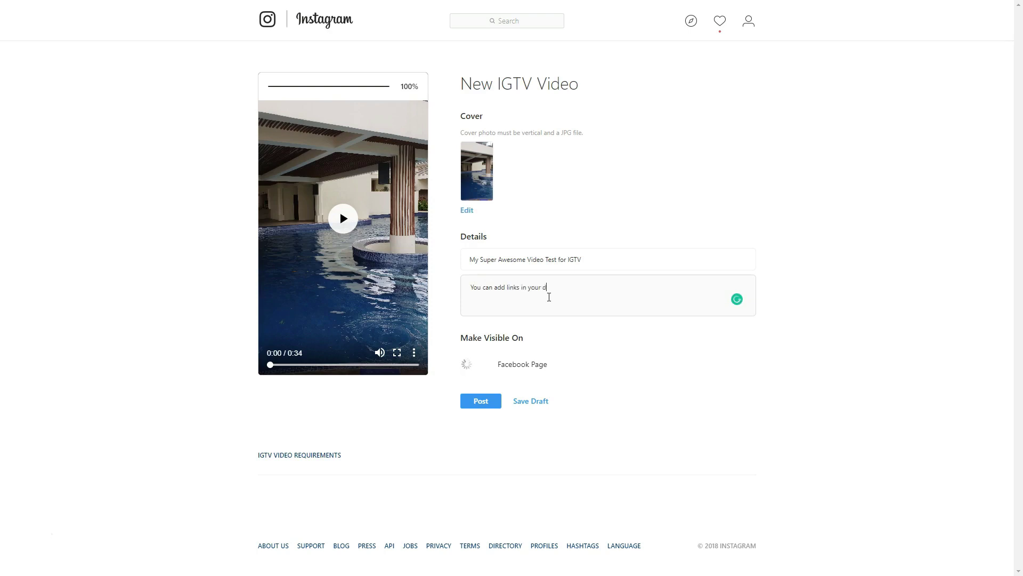
pyautogui.write('escription...')
pyautogui.write(' "They Say" ')
pyautogui.write('http://so')
pyautogui.press('BackSpace')
pyautogui.write('you')
pyautogui.write('instagram.co')
pyautogui.write('m/random')
pyautogui.write('lynina')
pyautogui.press('Return')
pyautogui.write('http://instagr')
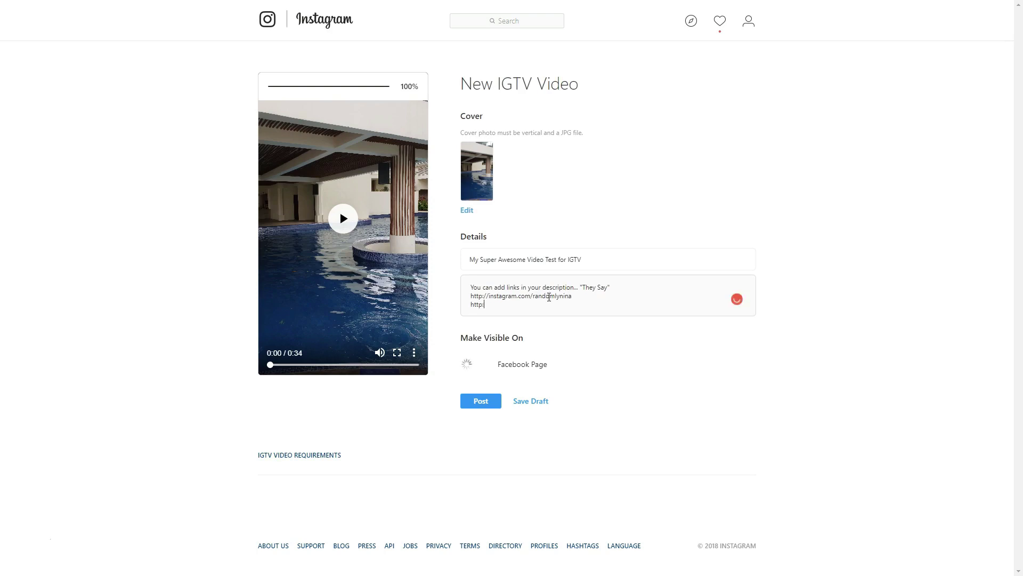
pyautogui.write('am.com/sociallynina')
pyautogui.doubleClick(559, 303)
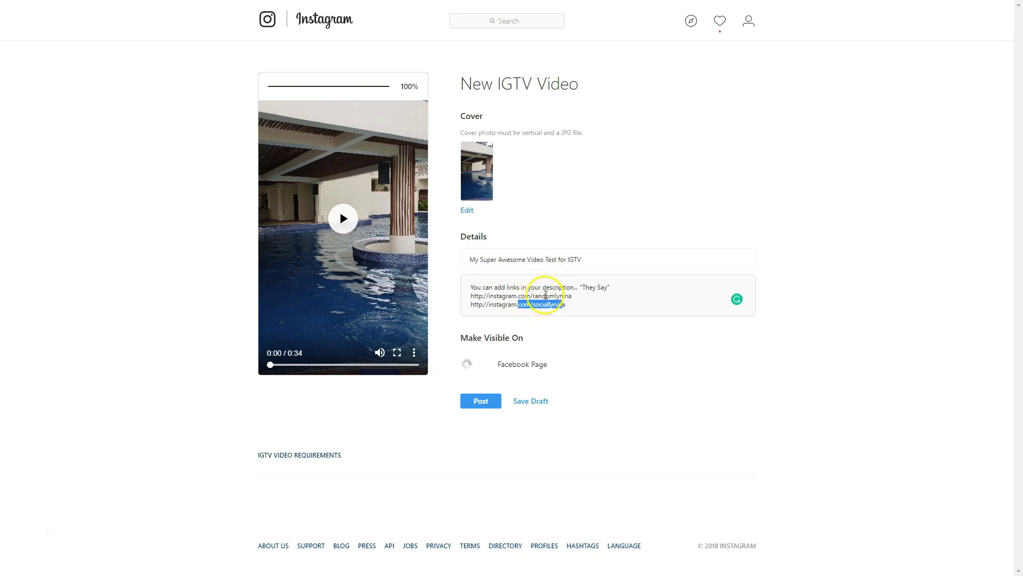
pyautogui.click(561, 307)
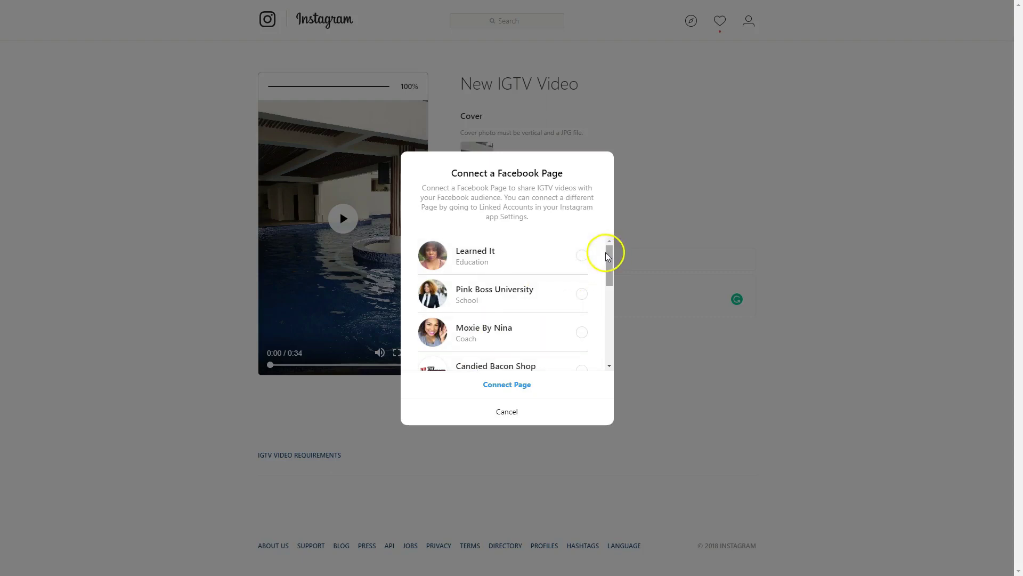
# Review the Connect a Facebook Page prompt and cancel it without linking a page
pyautogui.moveTo(605, 252); pyautogui.dragTo(583, 178)
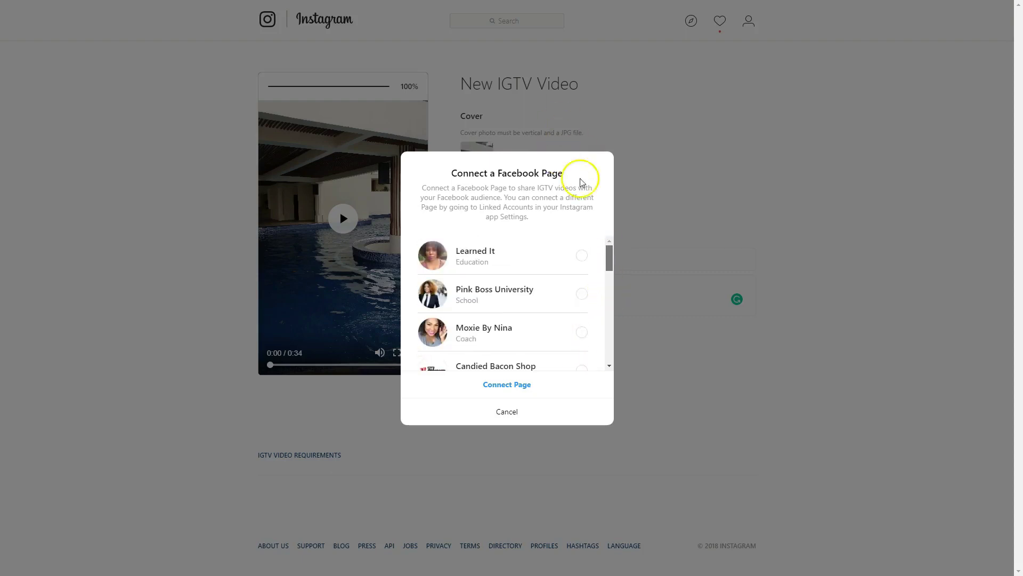
pyautogui.click(498, 414)
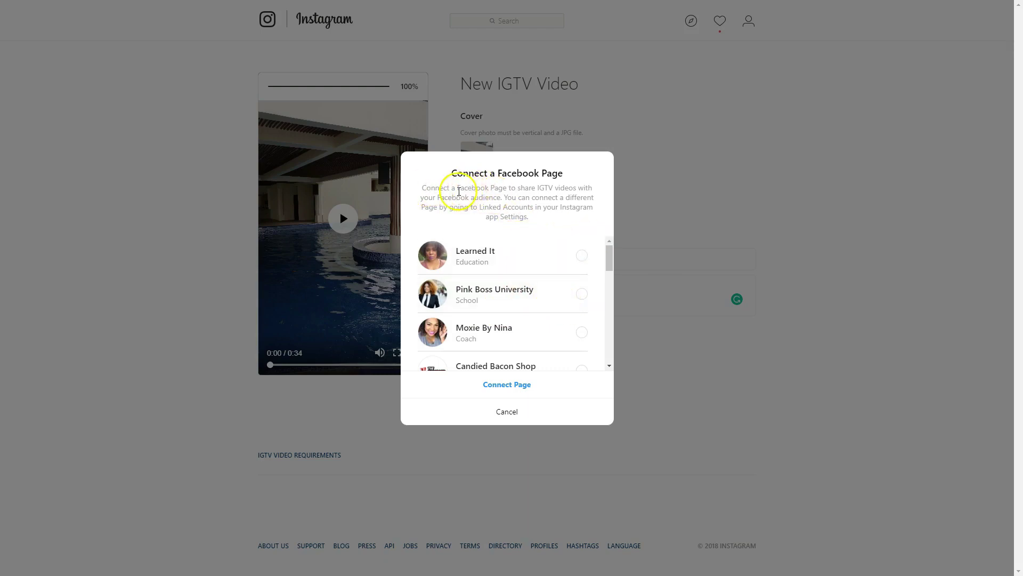
pyautogui.moveTo(457, 187); pyautogui.dragTo(423, 170)
pyautogui.click(482, 206)
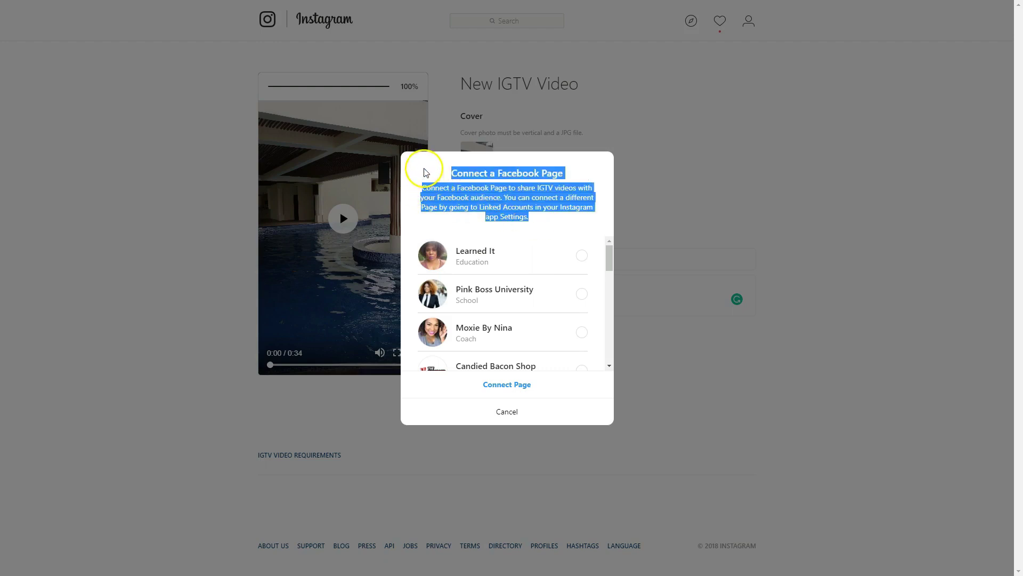
pyautogui.click(520, 414)
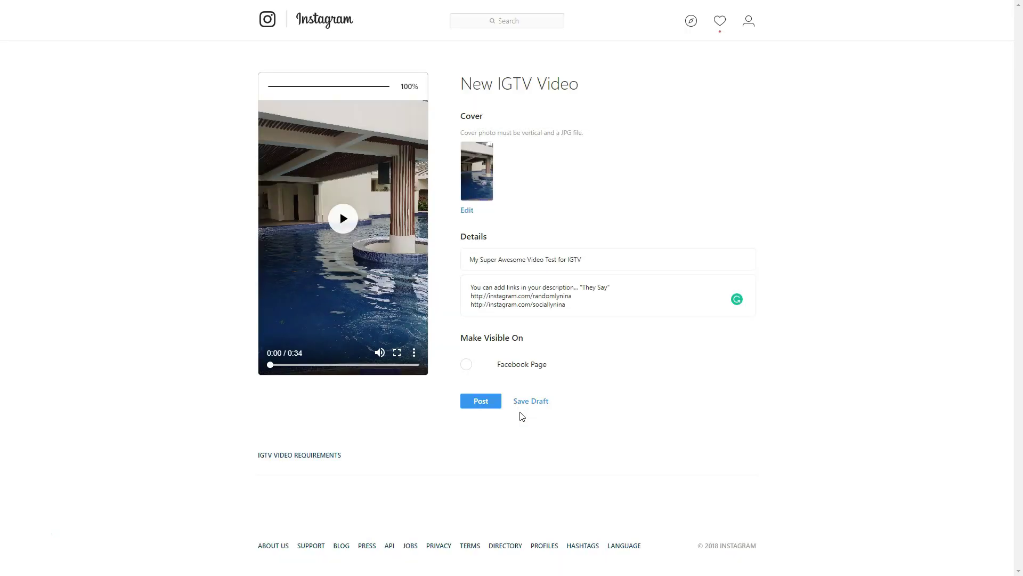
# Post the IGTV video so the profile's IGTV tab lists it as 'Preparing video…'
pyautogui.click(647, 401)
pyautogui.click(467, 367)
pyautogui.click(519, 372)
pyautogui.click(532, 398)
pyautogui.click(549, 408)
pyautogui.click(541, 408)
pyautogui.click(471, 404)
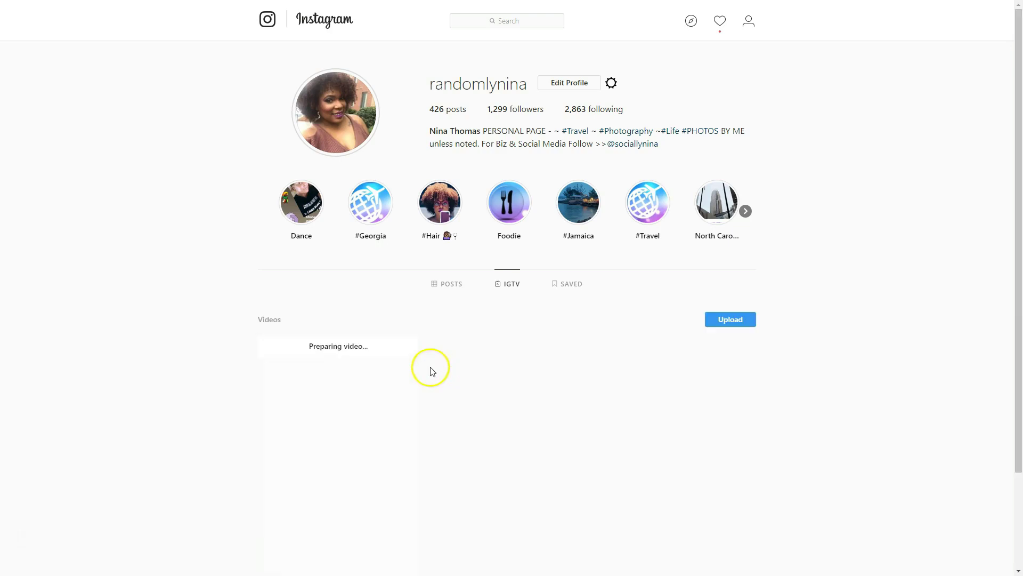
# Scroll the post, then go back to the IGTV list showing the finished 'My Super Awesome Video Test for IGTV'
pyautogui.scroll(-3, 473, 235)
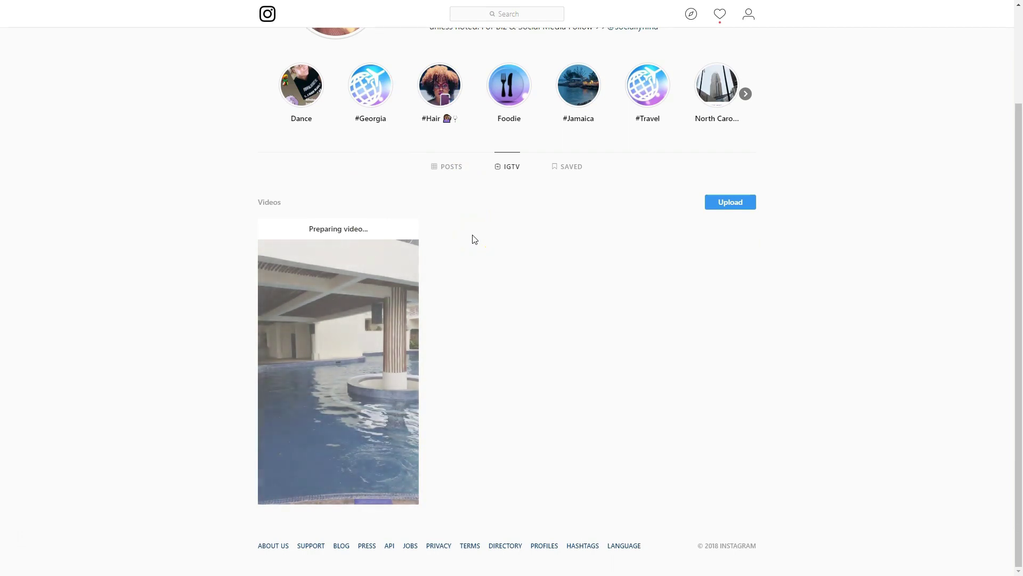
pyautogui.rightClick(79, 380)
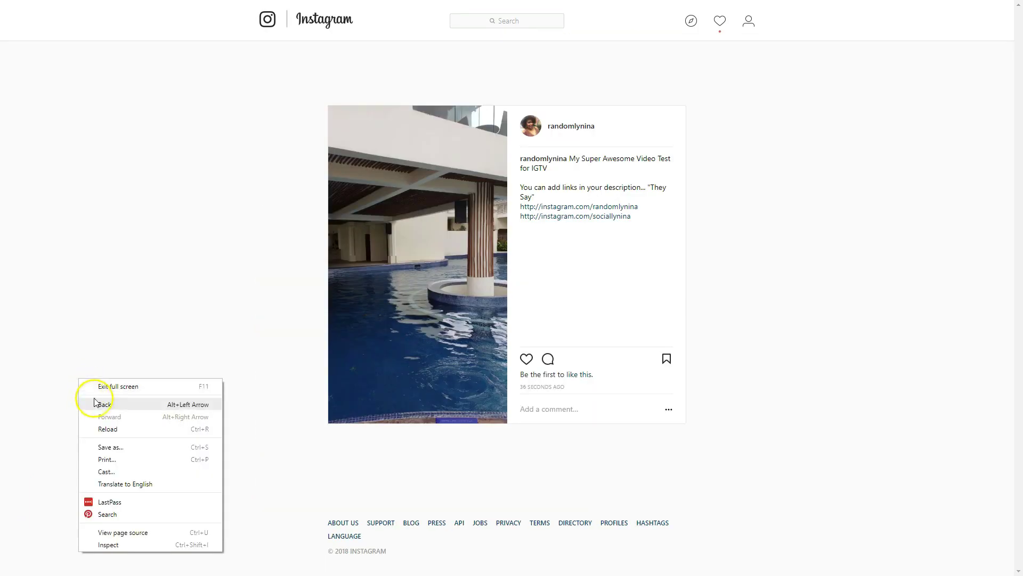
pyautogui.click(94, 402)
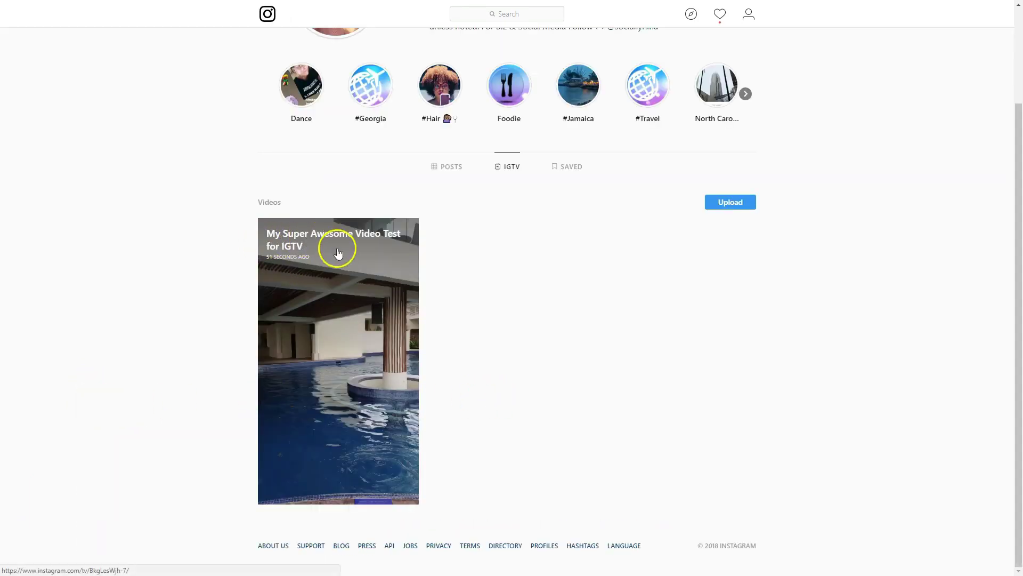
# Open the 'My Super Awesome Video Test for IGTV' card to view its post with both profile links
pyautogui.click(296, 261)
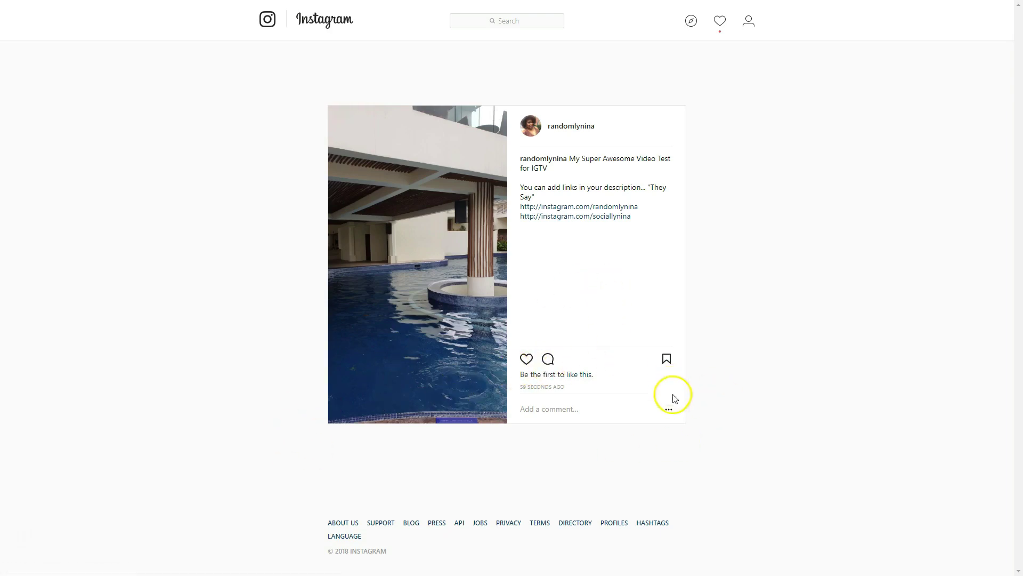
# Open Edit Video from the post's options, check the player's extra options, then go back to the post
pyautogui.click(669, 410)
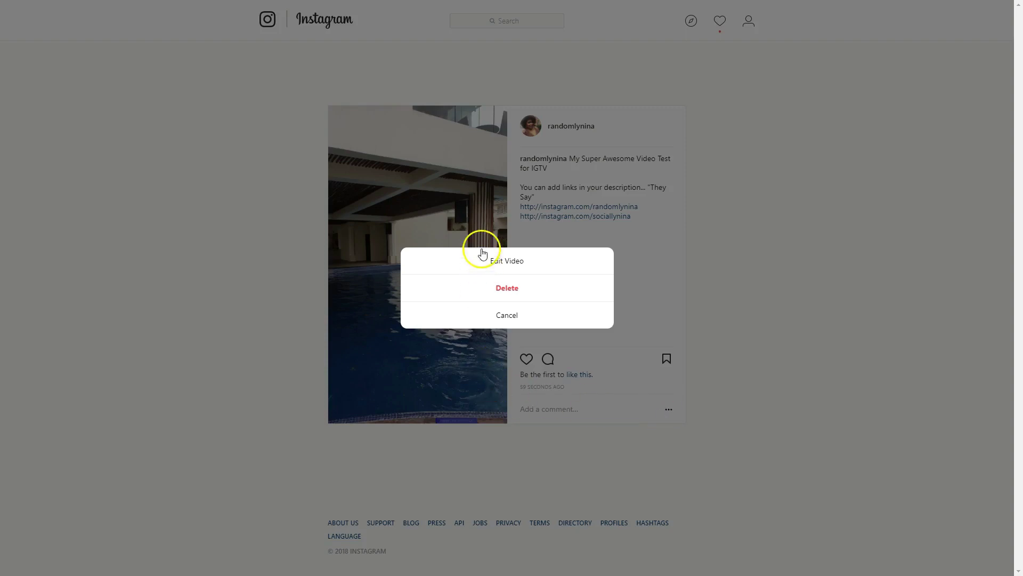
pyautogui.click(503, 261)
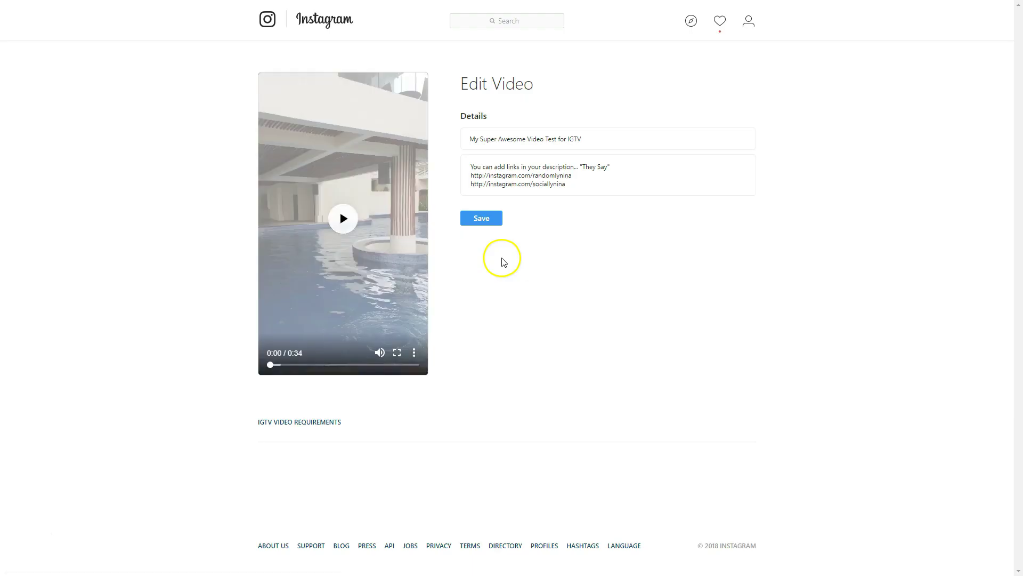
pyautogui.click(414, 353)
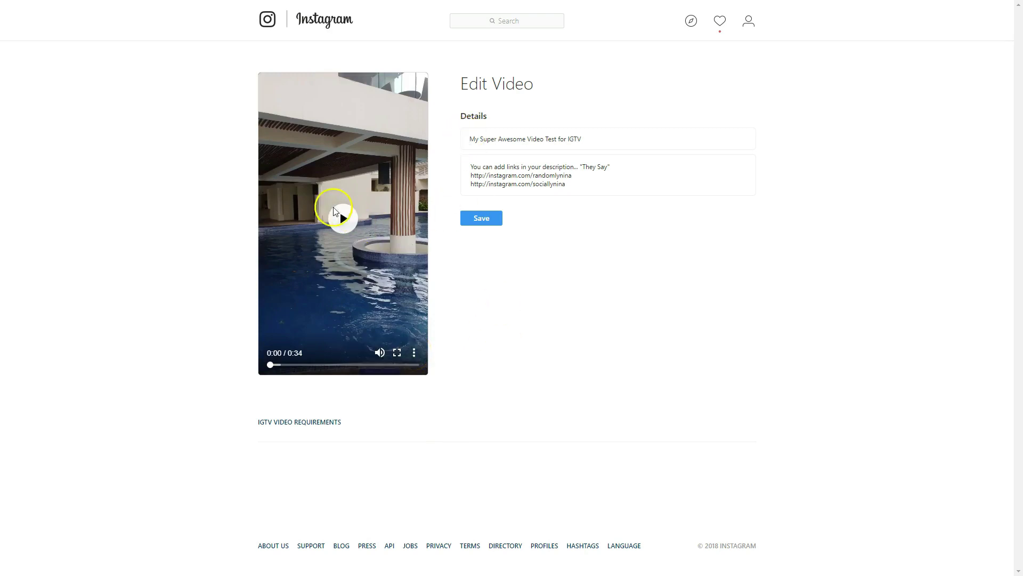
pyautogui.rightClick(218, 236)
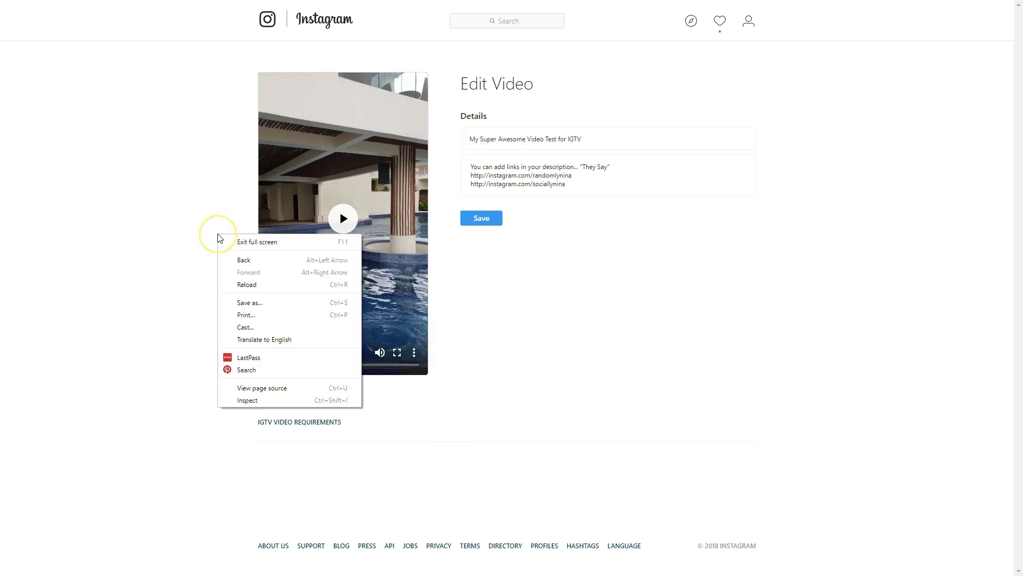
pyautogui.click(238, 260)
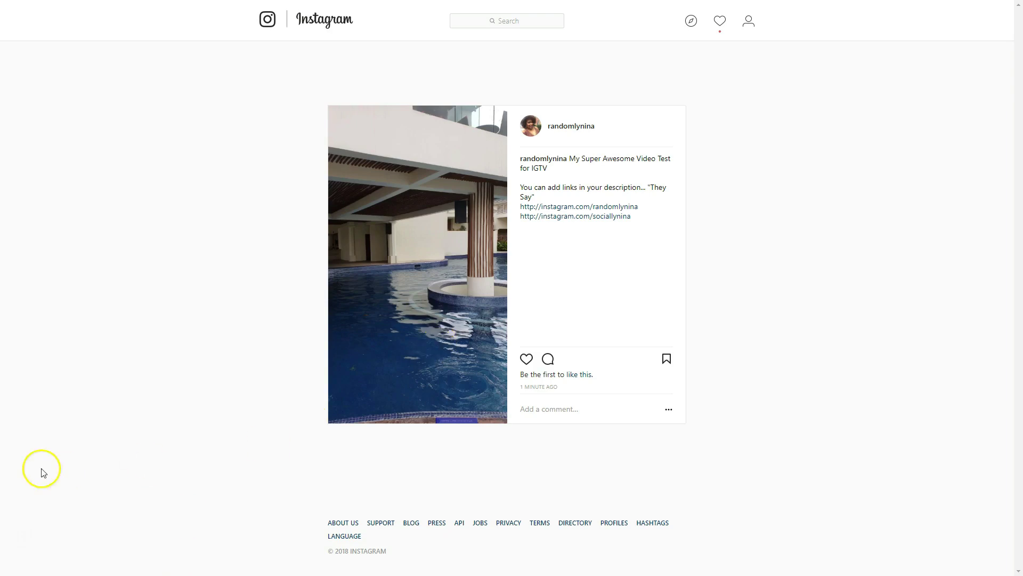
# Return to the profile's IGTV videos, open the new video, and like and save it
pyautogui.hotkey('alt', 'Left')
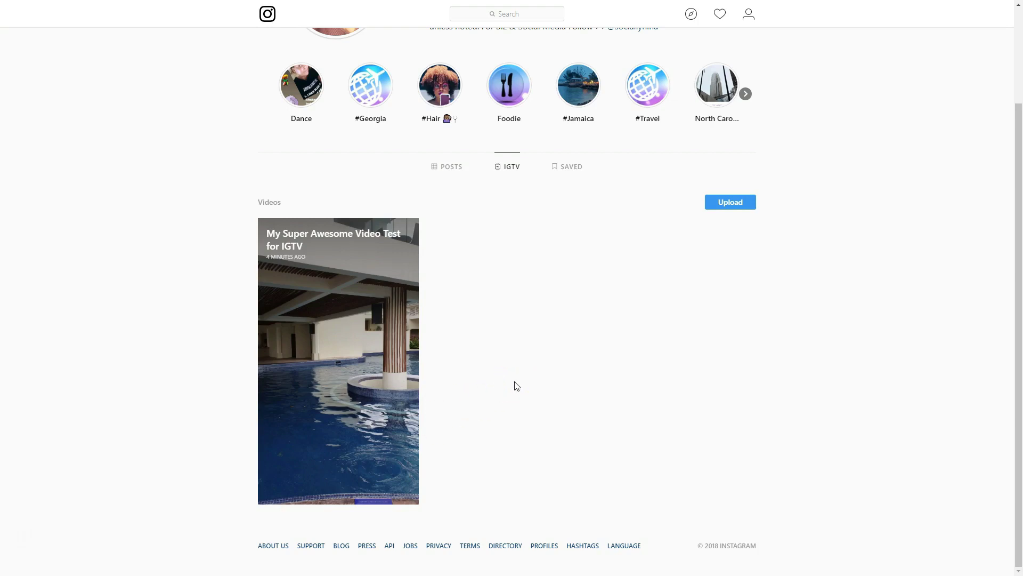
pyautogui.click(333, 375)
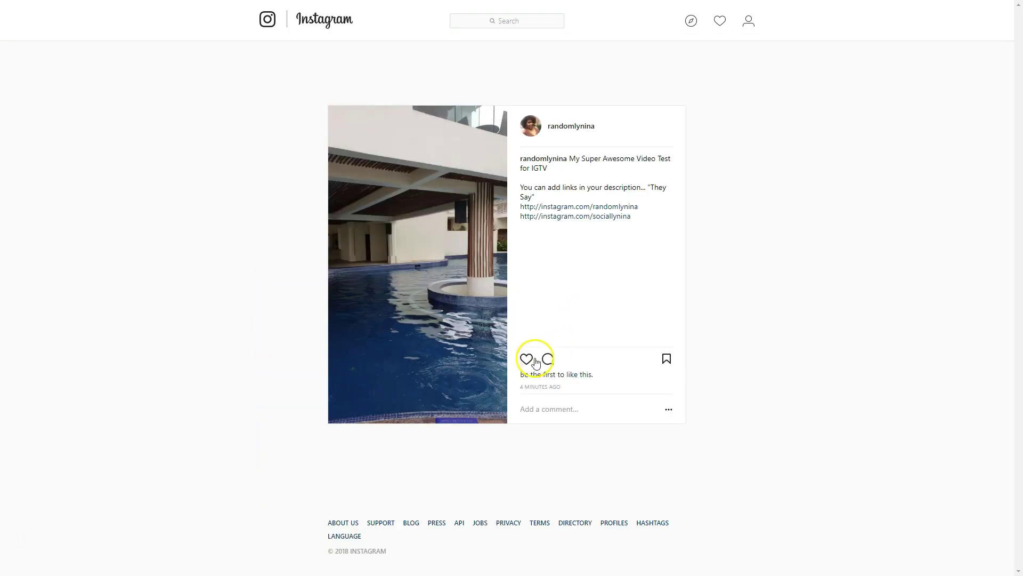
pyautogui.click(526, 360)
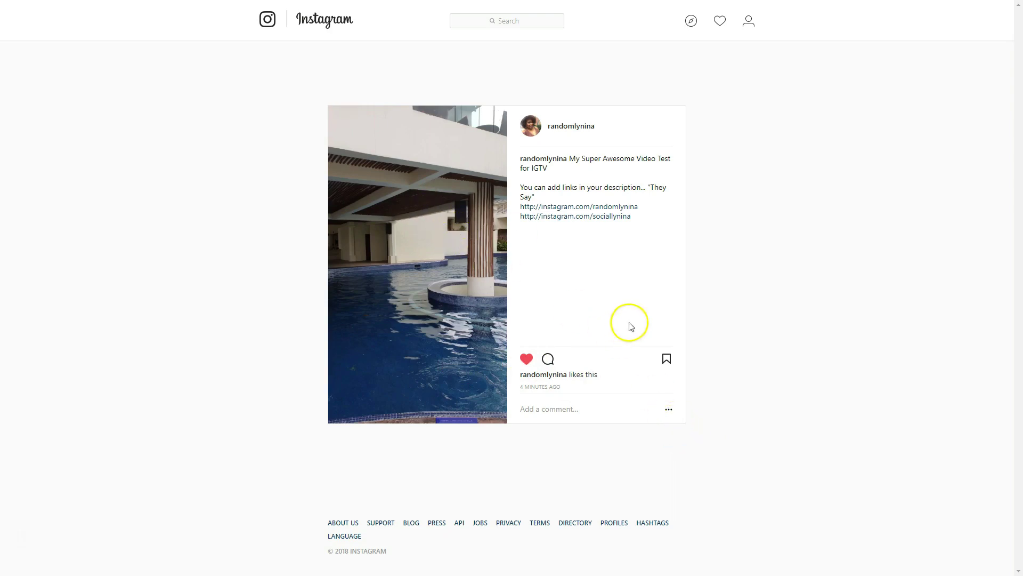
pyautogui.click(667, 359)
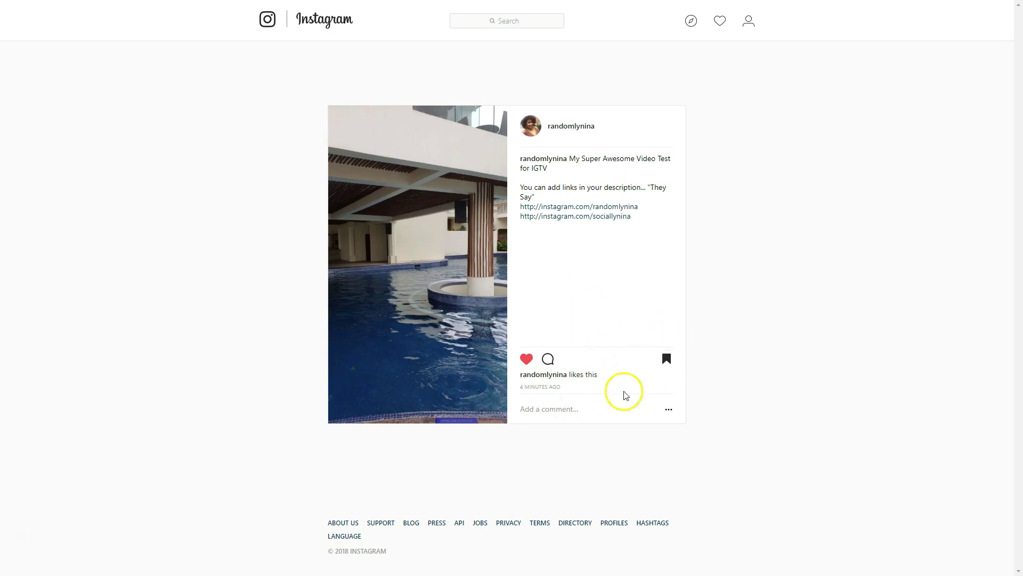
# Open the post's Edit Video page, place the cursor in the title and description, and exit full screen
pyautogui.click(668, 409)
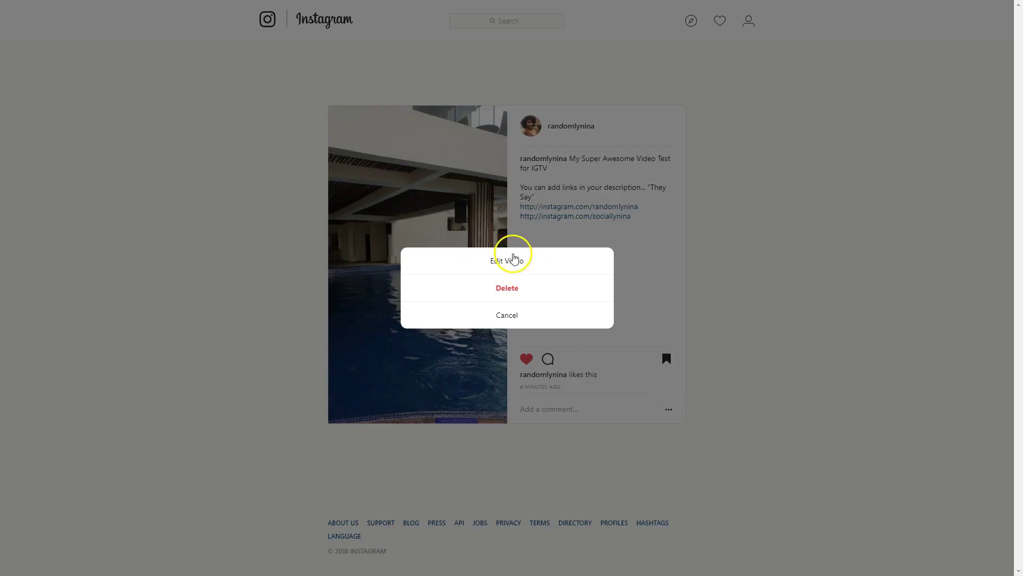
pyautogui.click(514, 260)
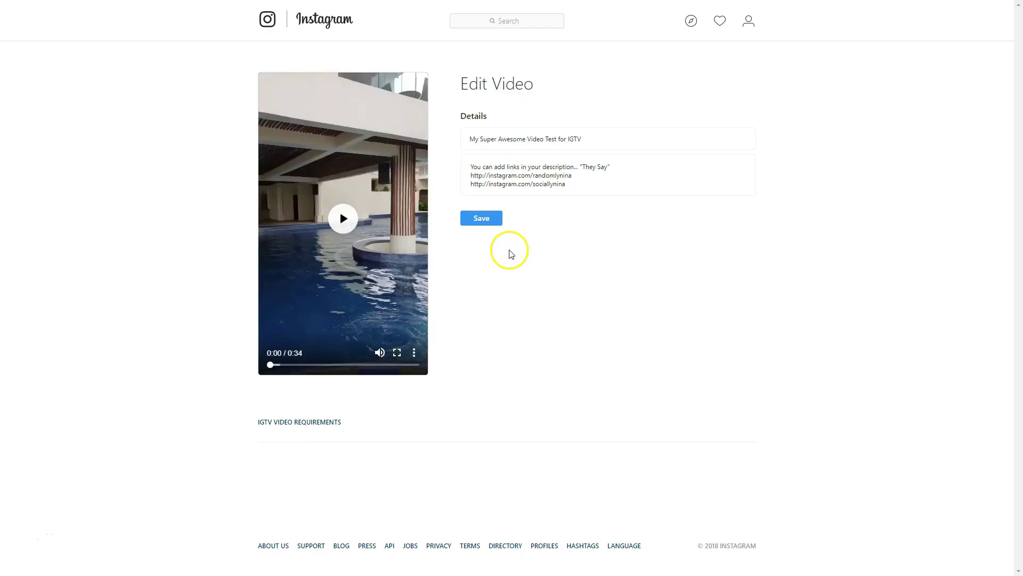
pyautogui.click(568, 183)
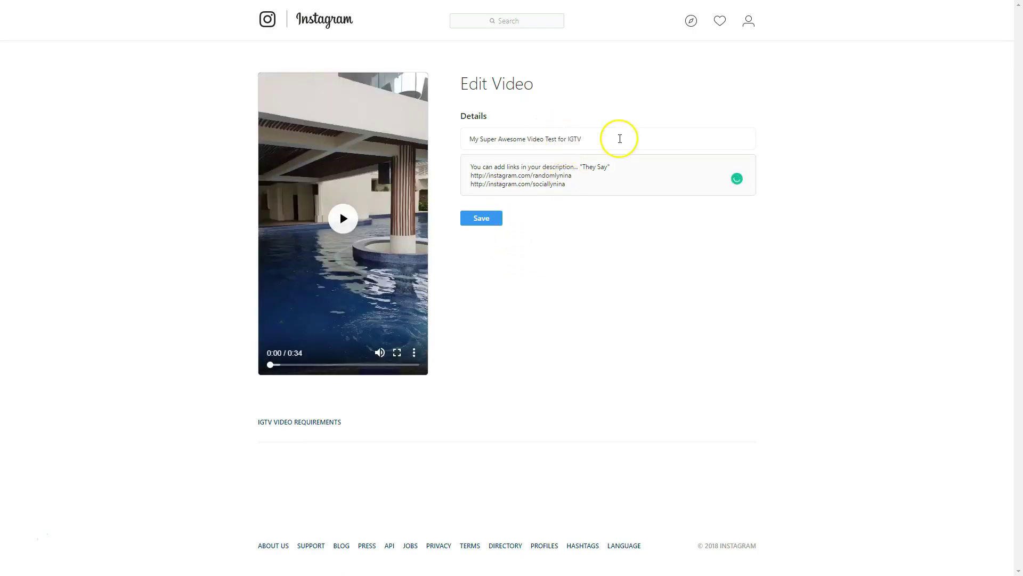
pyautogui.moveTo(618, 138); pyautogui.dragTo(420, 137)
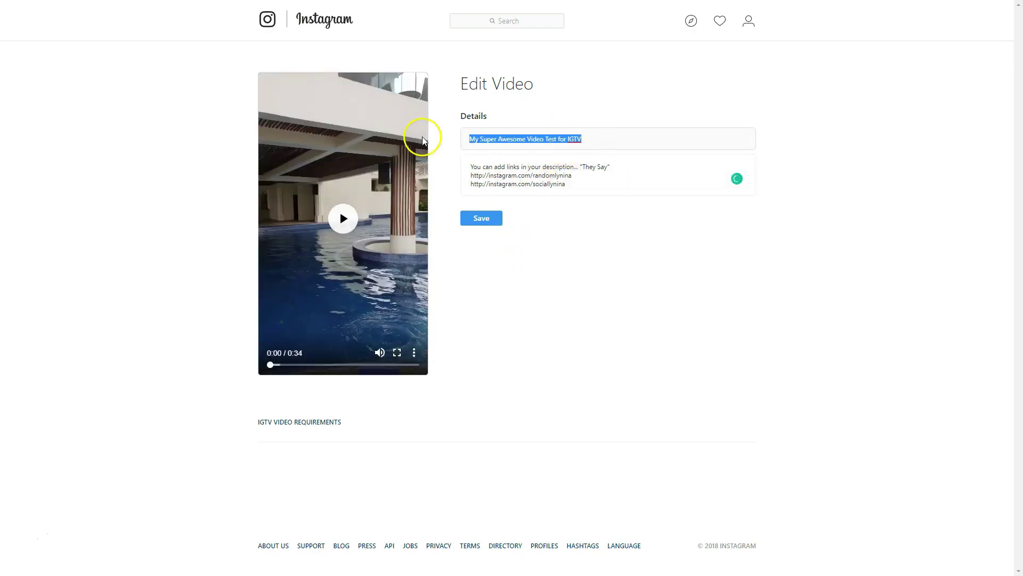
pyautogui.click(620, 176)
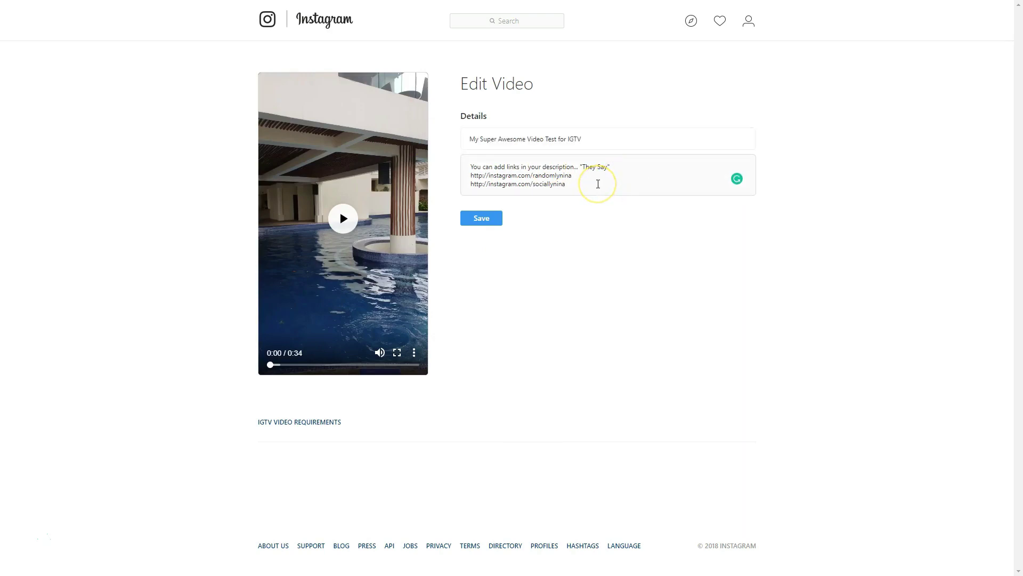
pyautogui.click(497, 155)
pyautogui.press('F11')
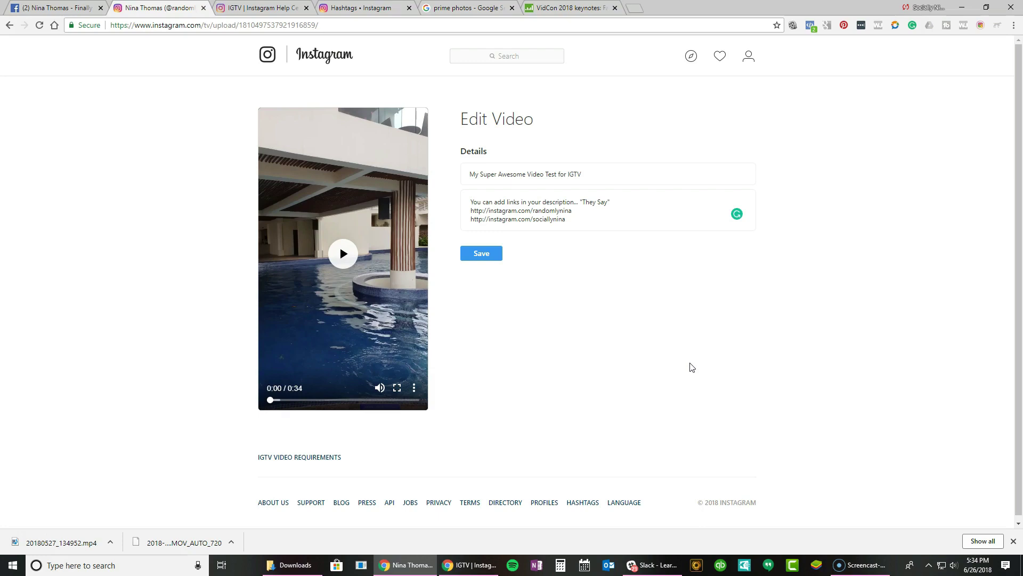
pyautogui.click(401, 389)
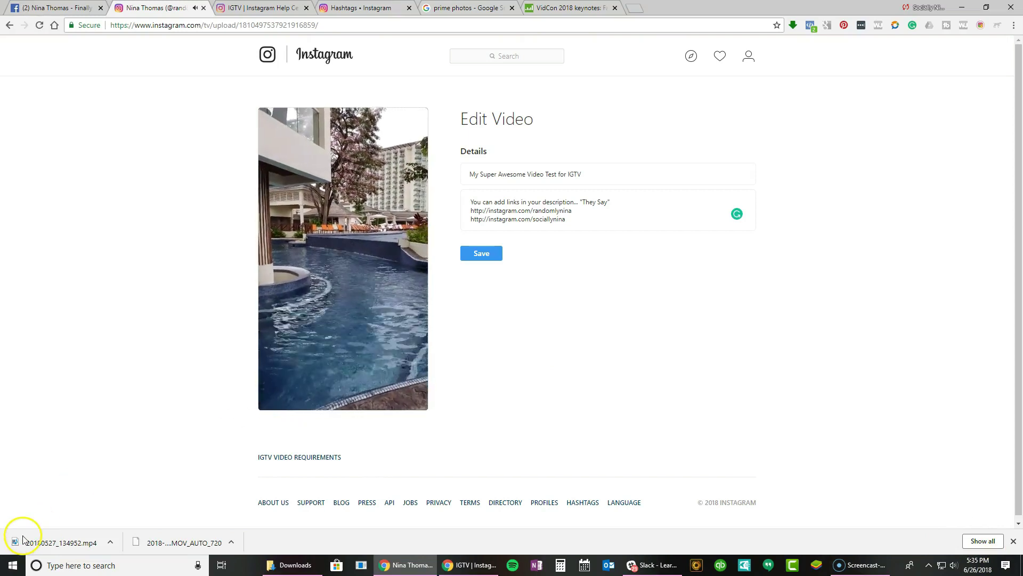
pyautogui.press('F11')
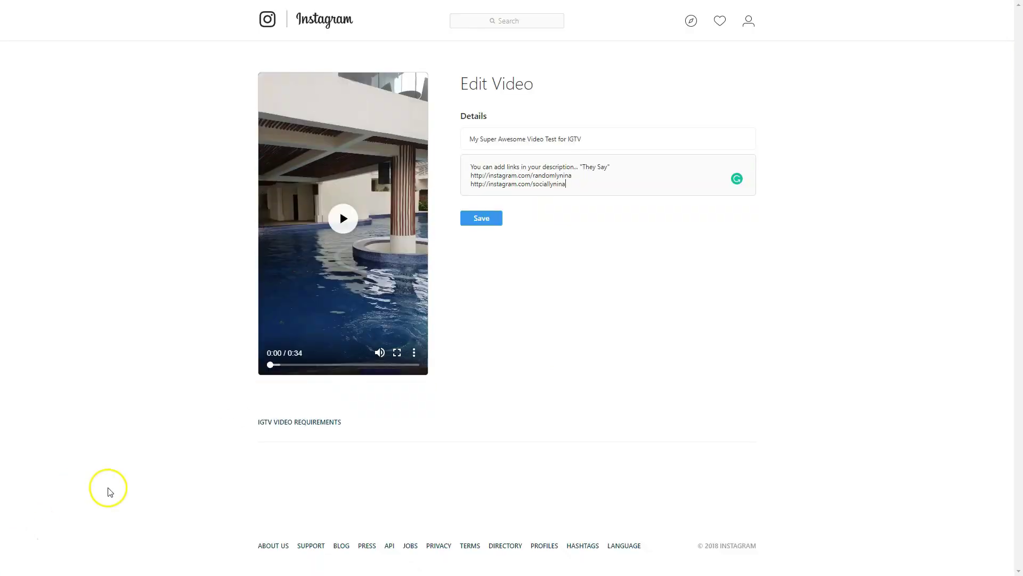